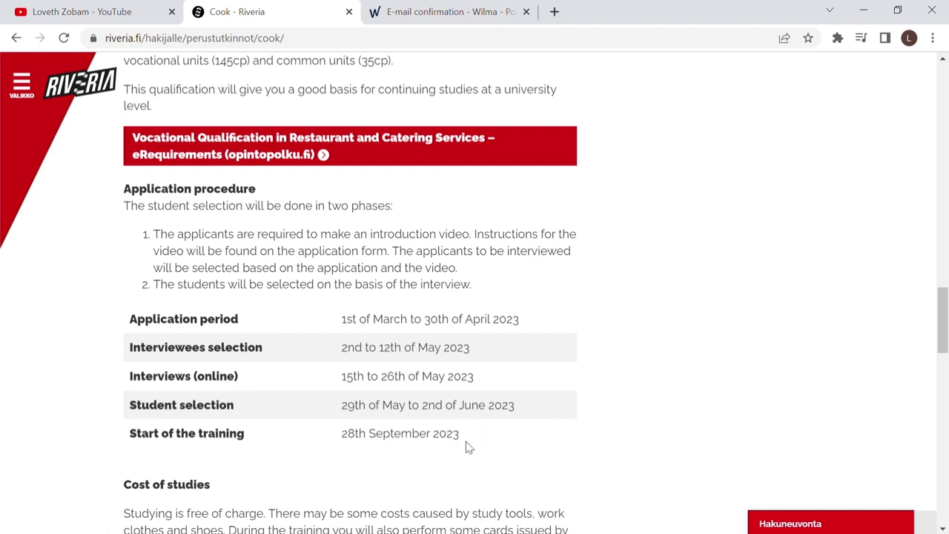
Review the Cook programme's training start date and the statement about the cost of studies, highlighting each passage.
{"action": "left_click_drag", "start_coordinate": [341, 438], "coordinate": [469, 426]}
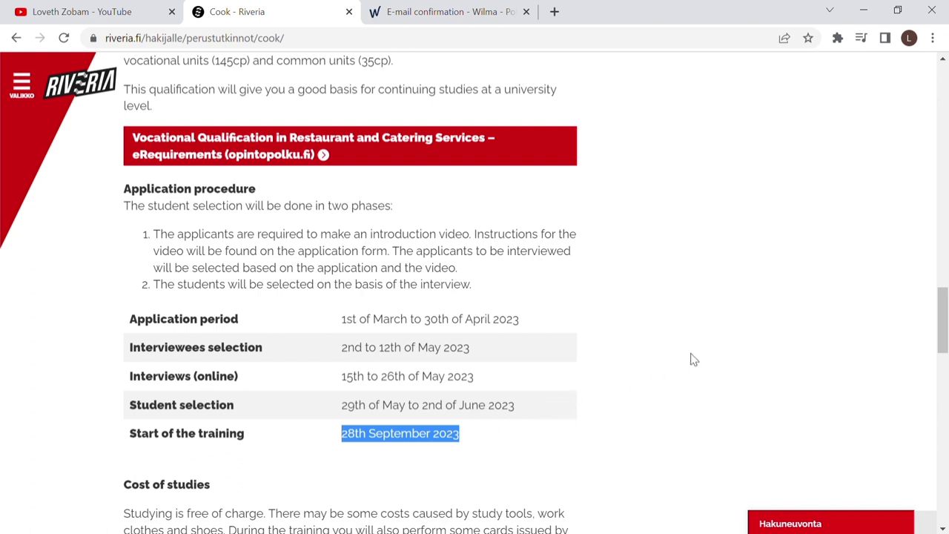
{"action": "left_click", "coordinate": [726, 365]}
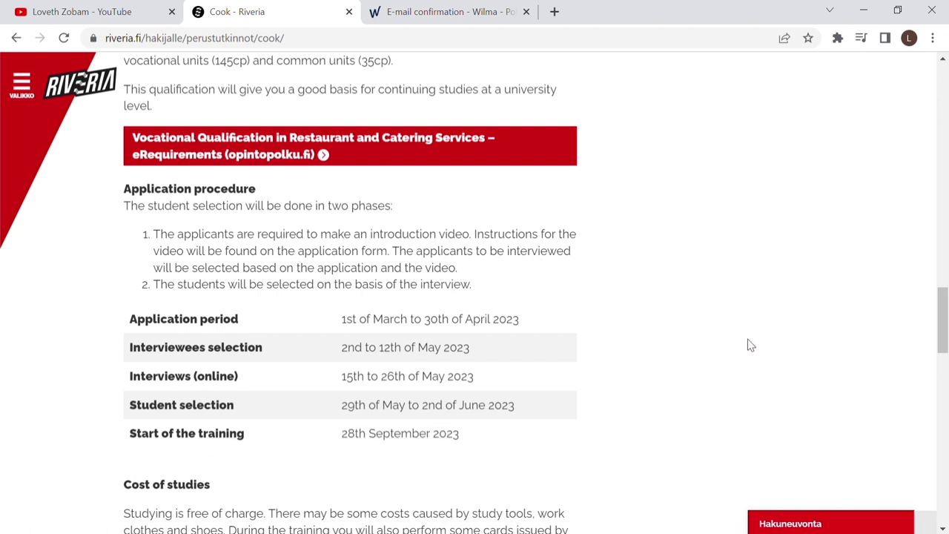
{"action": "scroll", "coordinate": [756, 337], "scroll_direction": "down", "scroll_amount": 2}
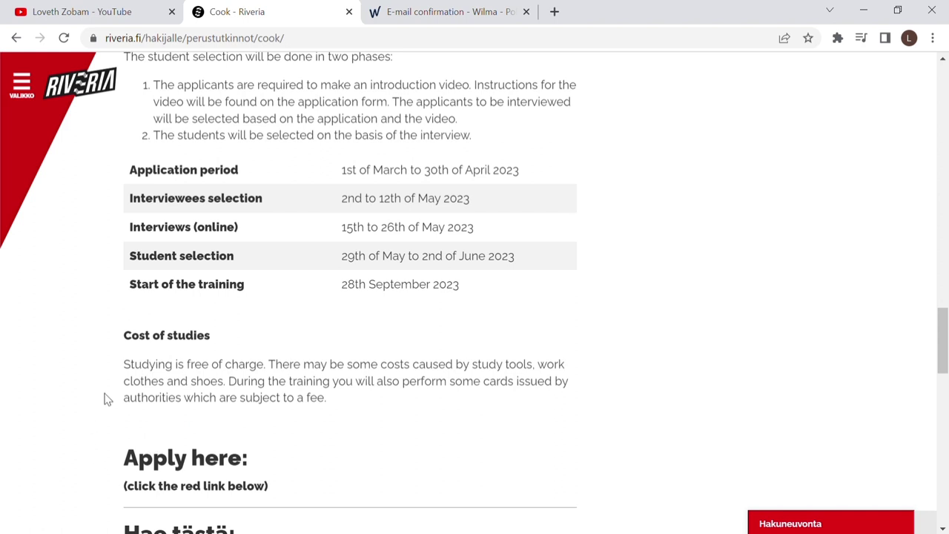
{"action": "left_click_drag", "start_coordinate": [122, 364], "coordinate": [265, 365]}
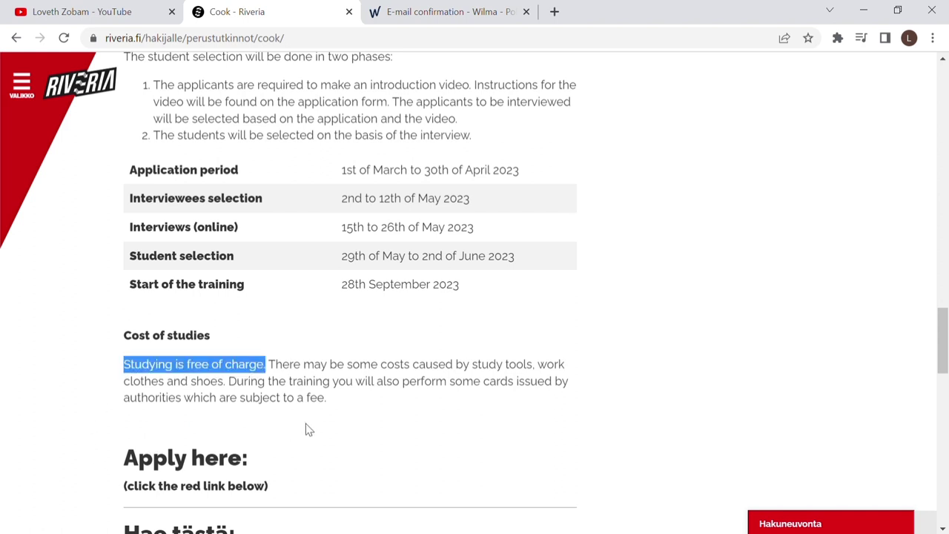
{"action": "left_click", "coordinate": [386, 415]}
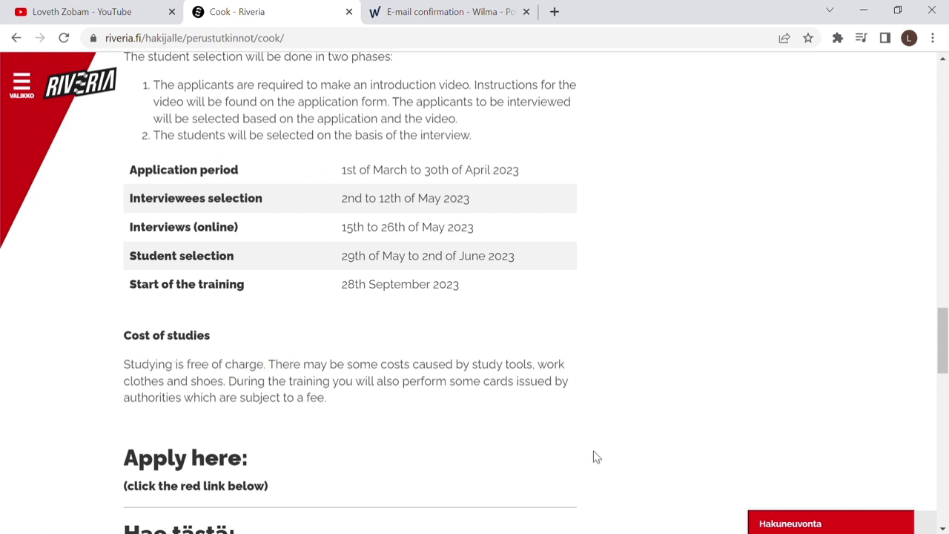
Open the application for Cook, Vocational Qualification in Restaurant and Catering Services, and accept its terms of use.
{"action": "scroll", "coordinate": [642, 481], "scroll_direction": "down", "scroll_amount": 2}
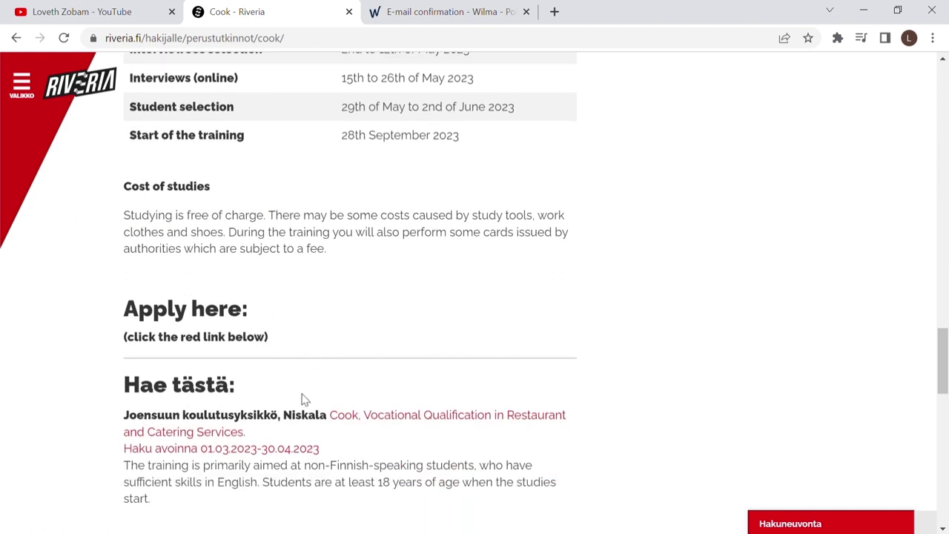
{"action": "scroll", "coordinate": [634, 361], "scroll_direction": "down", "scroll_amount": 1}
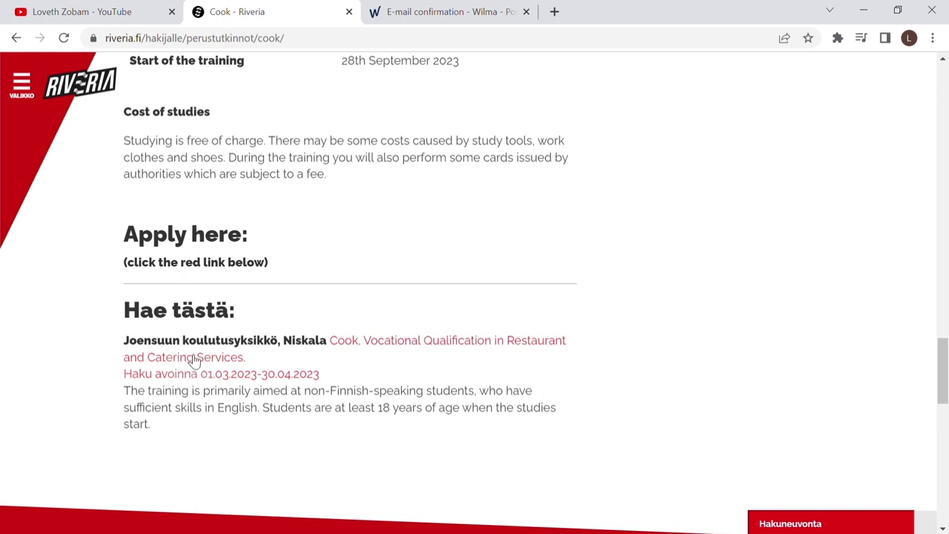
{"action": "left_click", "coordinate": [434, 345]}
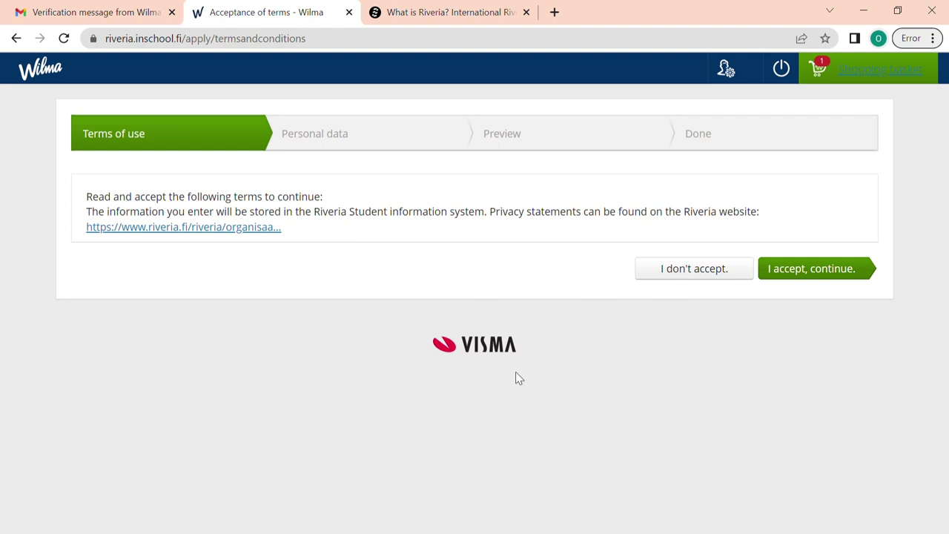
{"action": "left_click", "coordinate": [823, 278]}
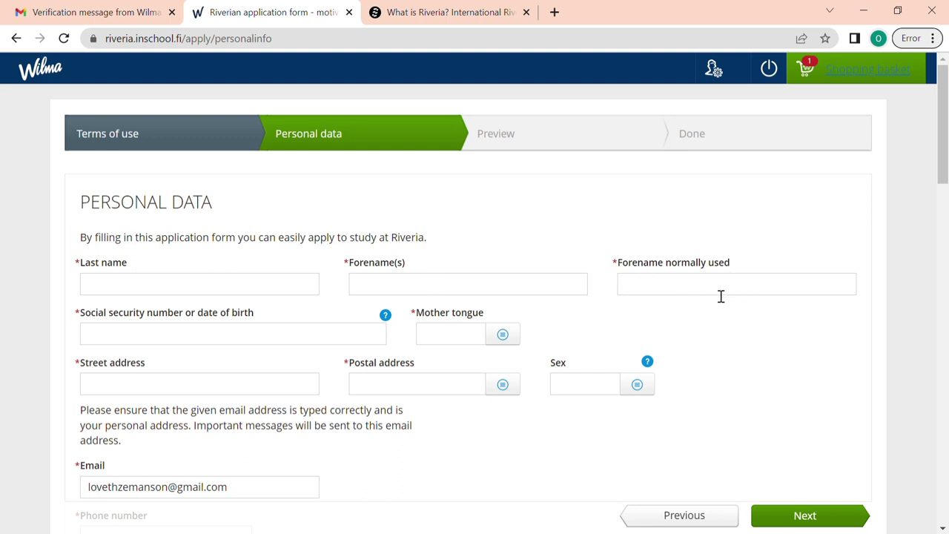
Read the help note on the format required for the social security number or date of birth.
{"action": "scroll", "coordinate": [717, 299], "scroll_direction": "down", "scroll_amount": 2}
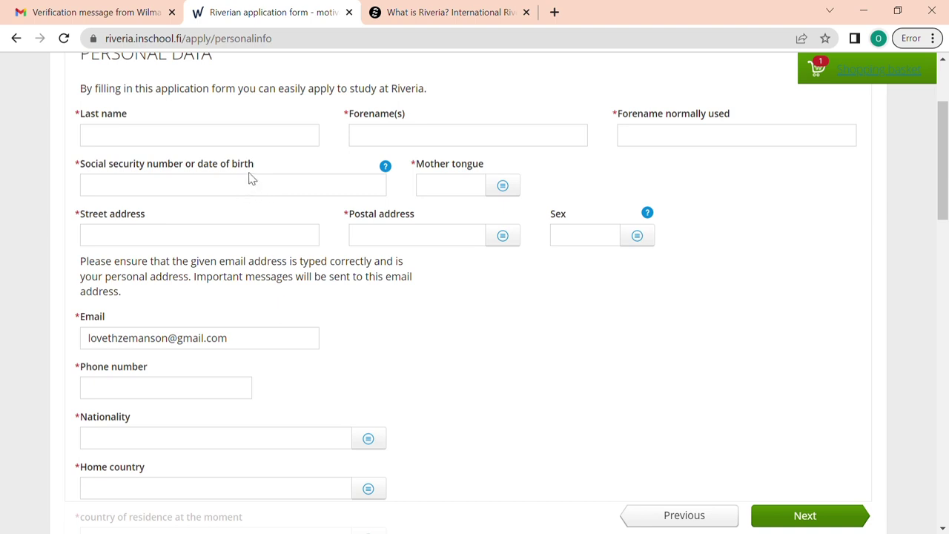
{"action": "left_click", "coordinate": [386, 167]}
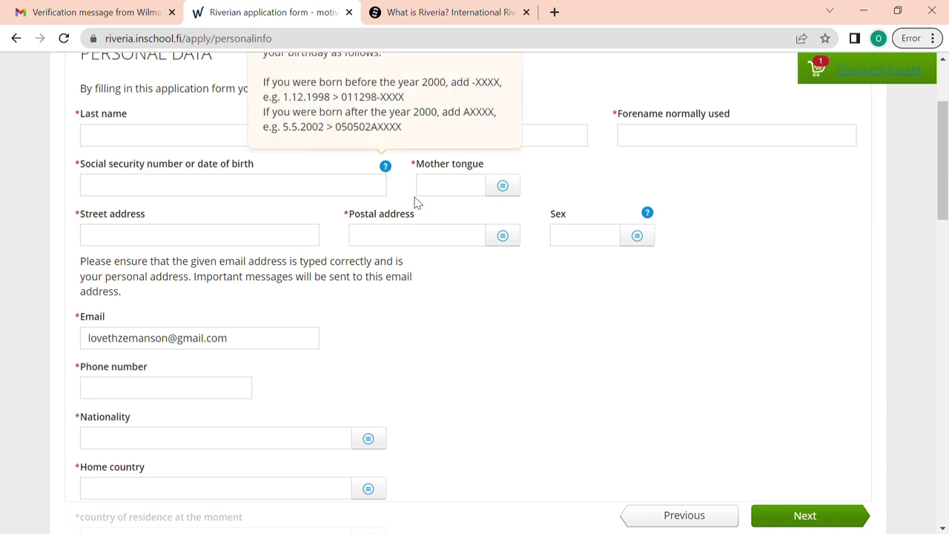
{"action": "scroll", "coordinate": [466, 244], "scroll_direction": "up", "scroll_amount": 1}
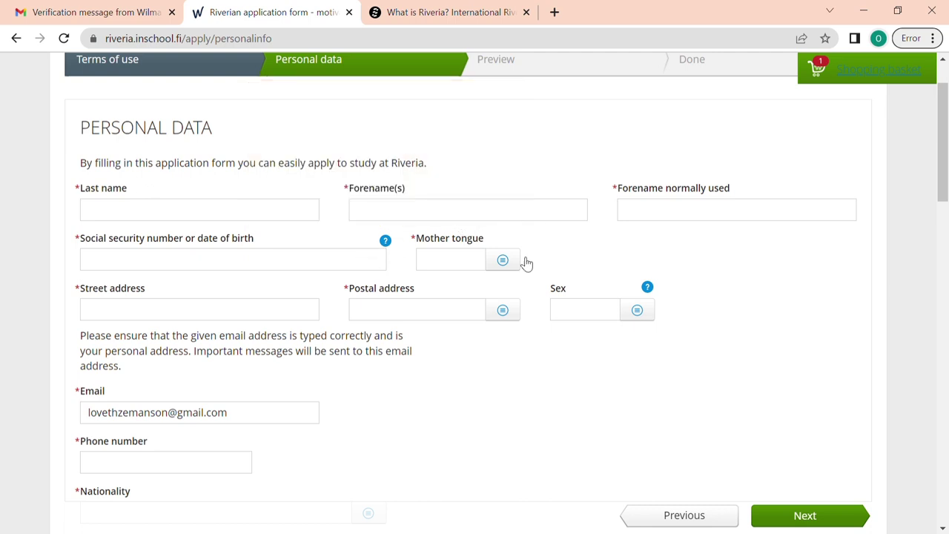
Browse the available mother tongue options and close the list without choosing a language.
{"action": "left_click", "coordinate": [503, 264]}
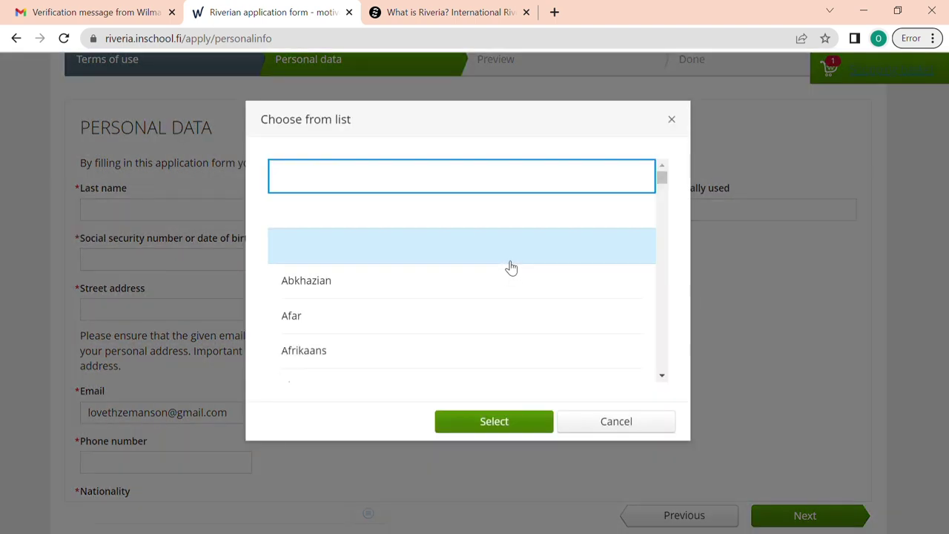
{"action": "scroll", "coordinate": [599, 290], "scroll_direction": "down", "scroll_amount": 3}
{"action": "scroll", "coordinate": [599, 289], "scroll_direction": "down", "scroll_amount": 5}
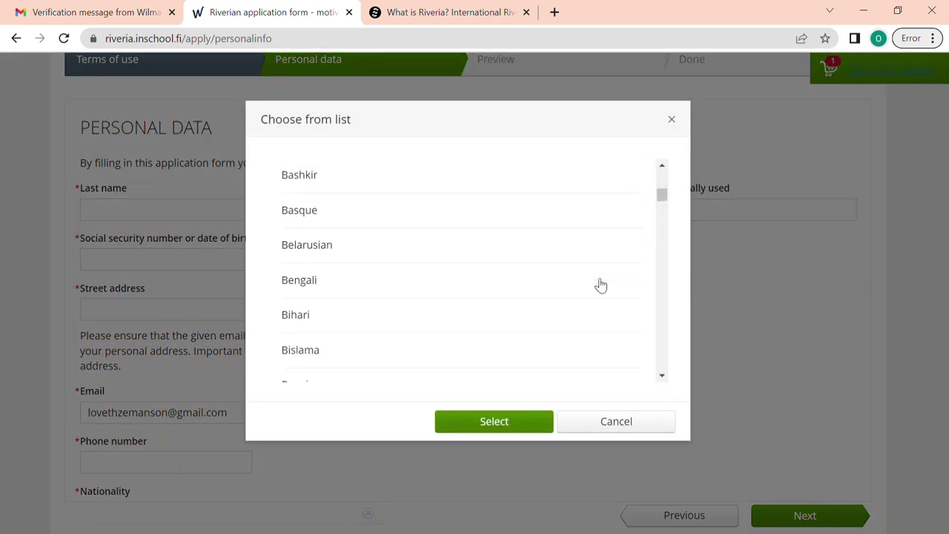
{"action": "scroll", "coordinate": [614, 294], "scroll_direction": "down", "scroll_amount": 5}
{"action": "left_click", "coordinate": [640, 427]}
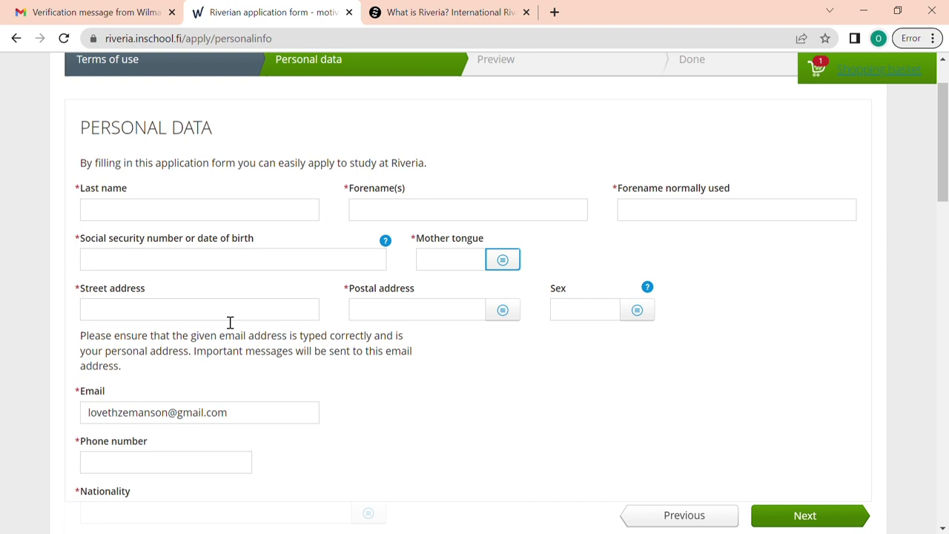
Check the explanation of the residence permit types and set the residence permit to No permit.
{"action": "scroll", "coordinate": [460, 342], "scroll_direction": "down", "scroll_amount": 2}
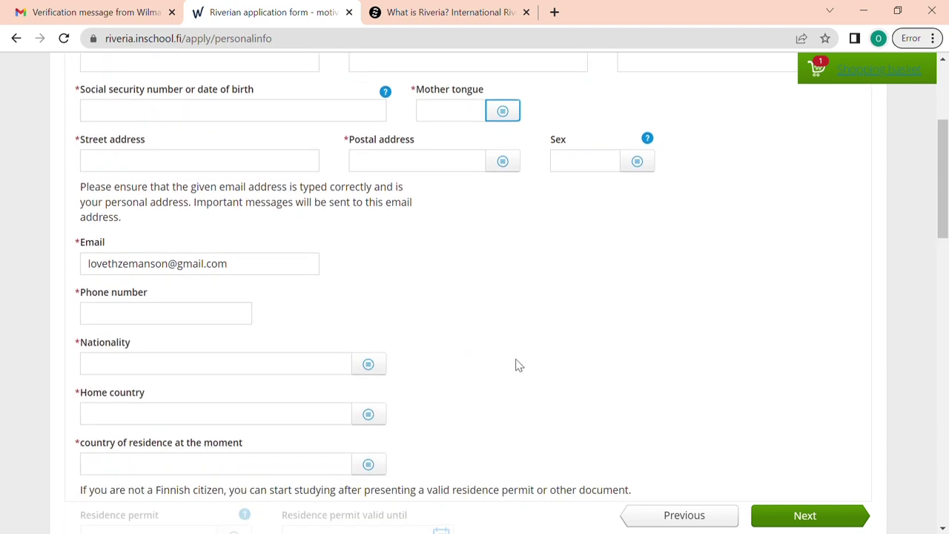
{"action": "scroll", "coordinate": [315, 316], "scroll_direction": "down", "scroll_amount": 1}
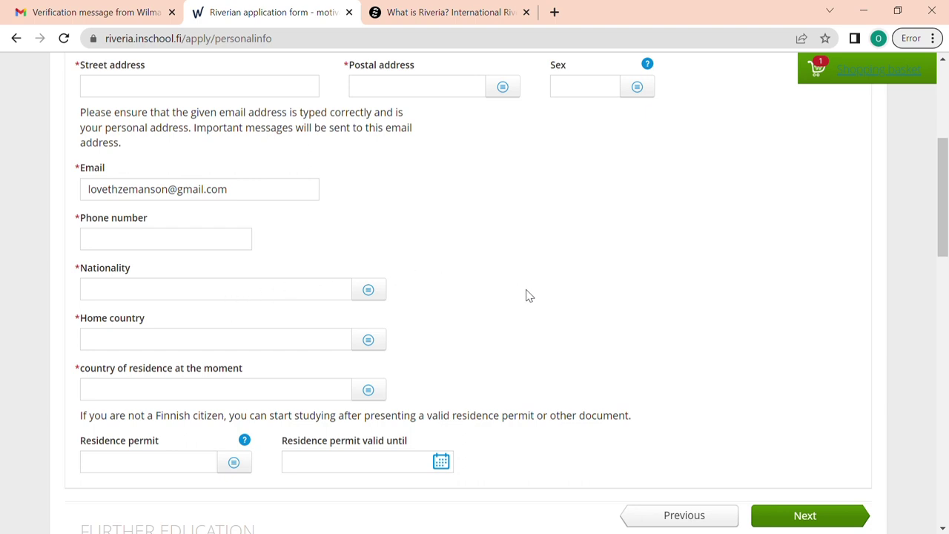
{"action": "scroll", "coordinate": [522, 292], "scroll_direction": "down", "scroll_amount": 1}
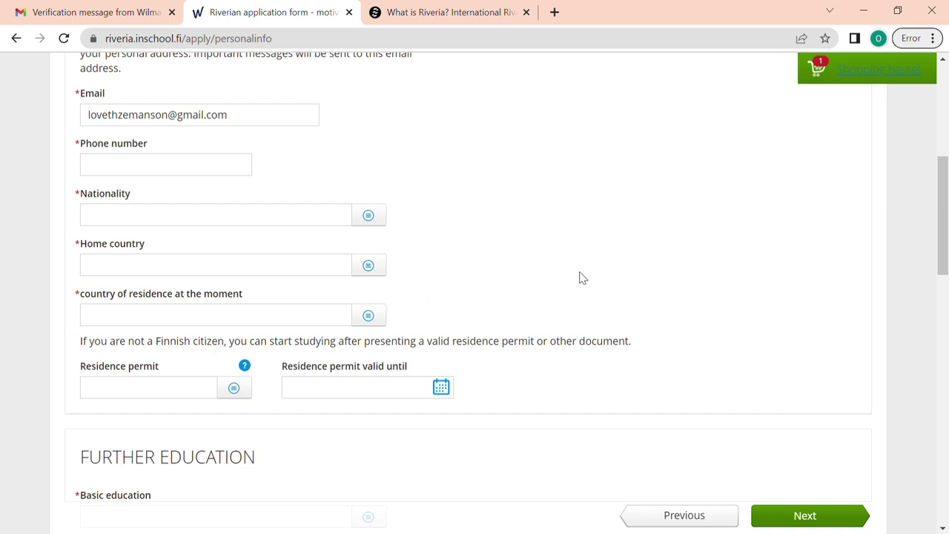
{"action": "scroll", "coordinate": [567, 302], "scroll_direction": "down", "scroll_amount": 1}
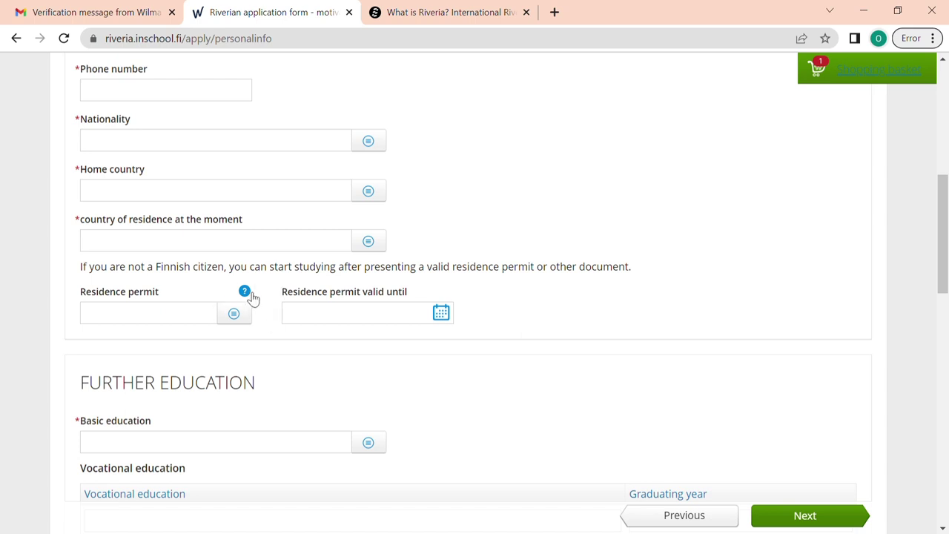
{"action": "mouse_move", "coordinate": [250, 298]}
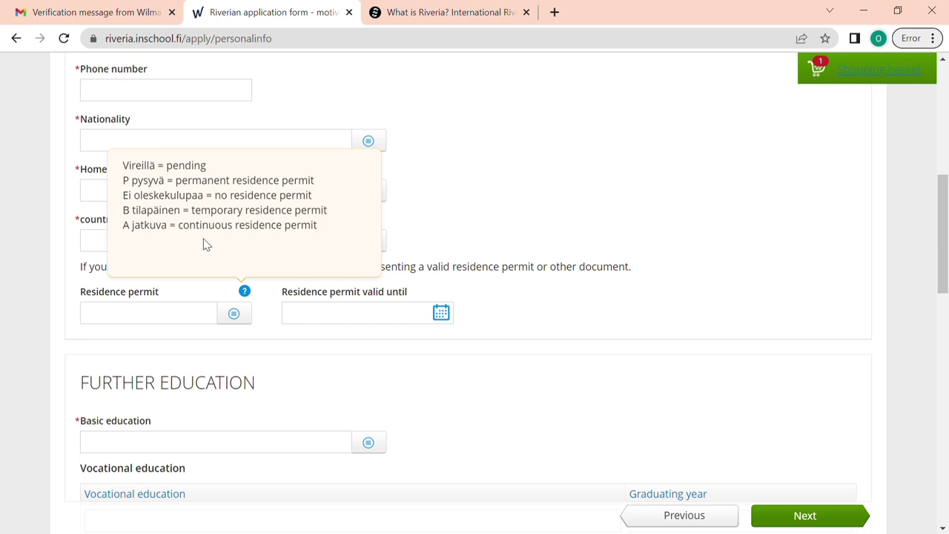
{"action": "left_click", "coordinate": [181, 313]}
{"action": "left_click", "coordinate": [153, 394]}
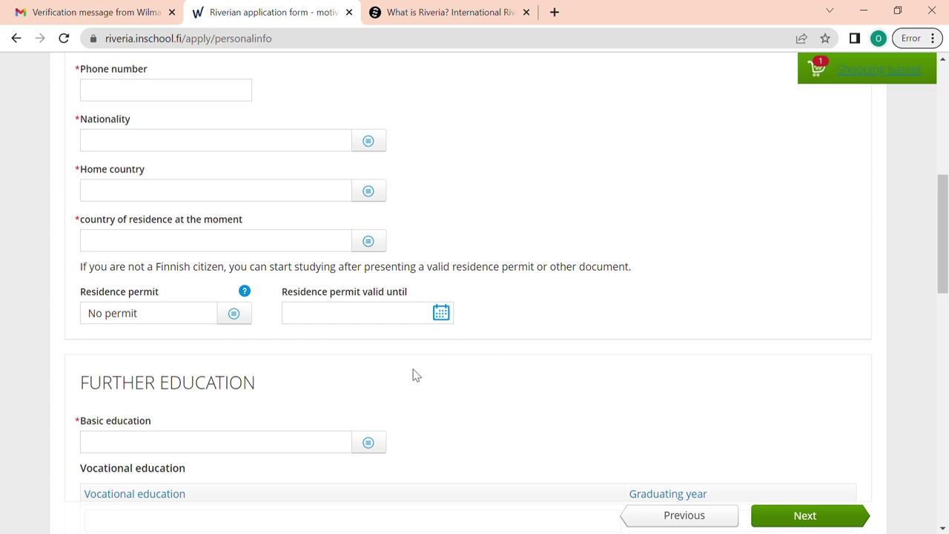
Examine the further education fields and the motivation video questions and instructions, highlighting the question list and the points to note.
{"action": "scroll", "coordinate": [483, 379], "scroll_direction": "down", "scroll_amount": 3}
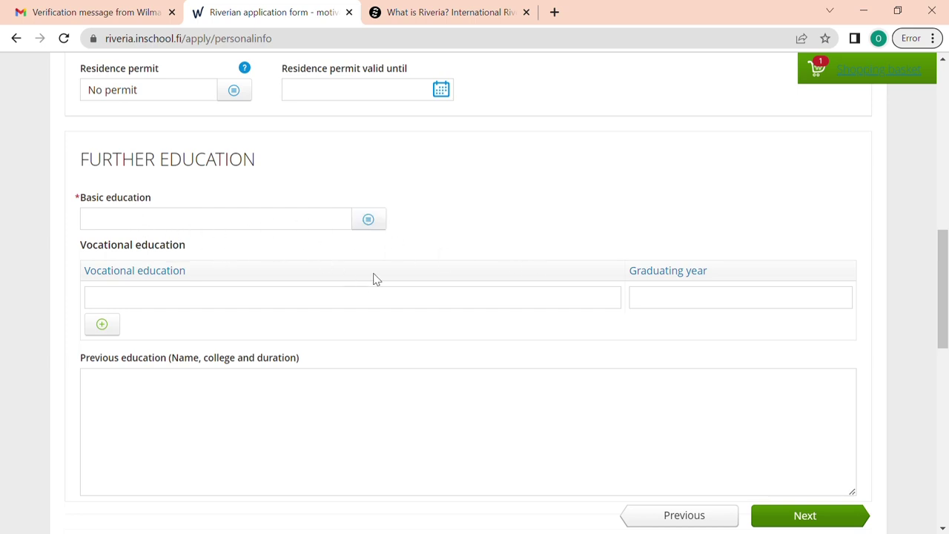
{"action": "scroll", "coordinate": [348, 299], "scroll_direction": "down", "scroll_amount": 2}
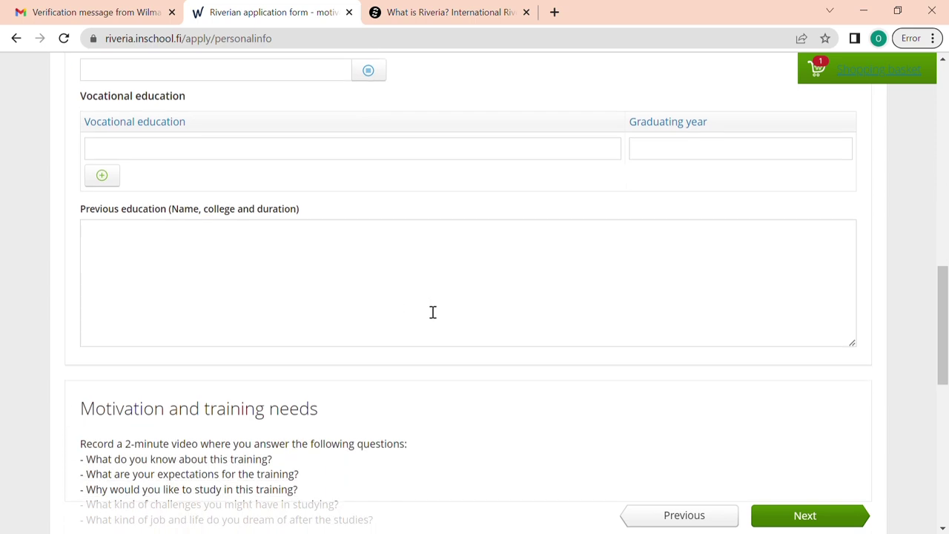
{"action": "scroll", "coordinate": [395, 286], "scroll_direction": "up", "scroll_amount": 1}
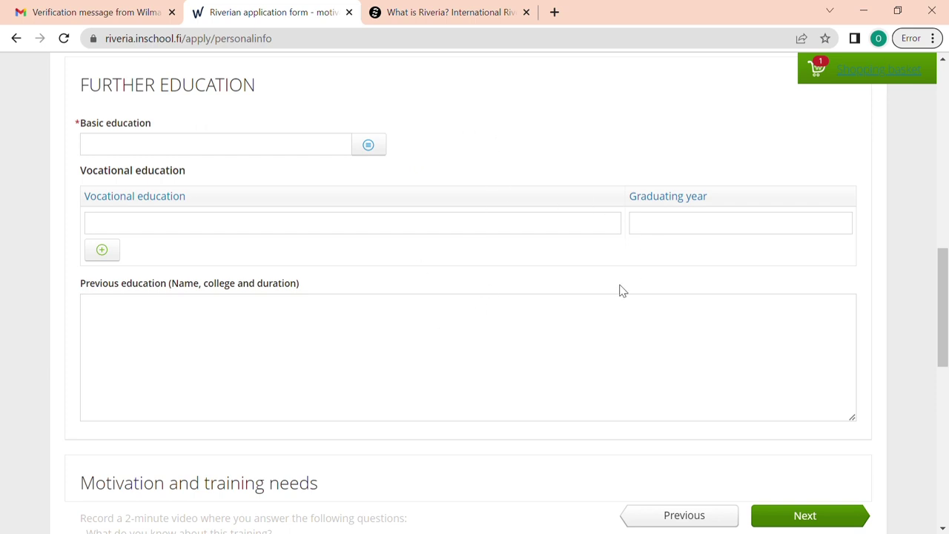
{"action": "scroll", "coordinate": [628, 287], "scroll_direction": "down", "scroll_amount": 3}
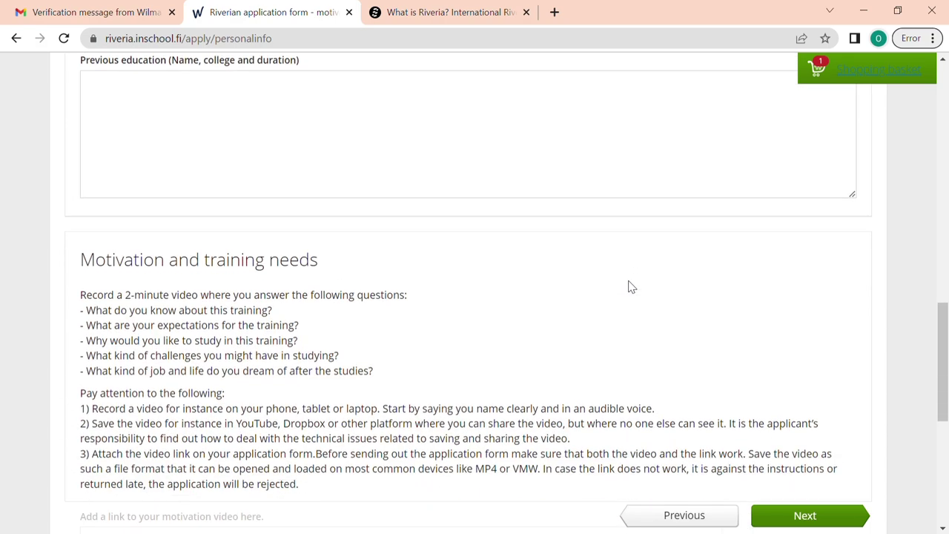
{"action": "scroll", "coordinate": [627, 286], "scroll_direction": "down", "scroll_amount": 2}
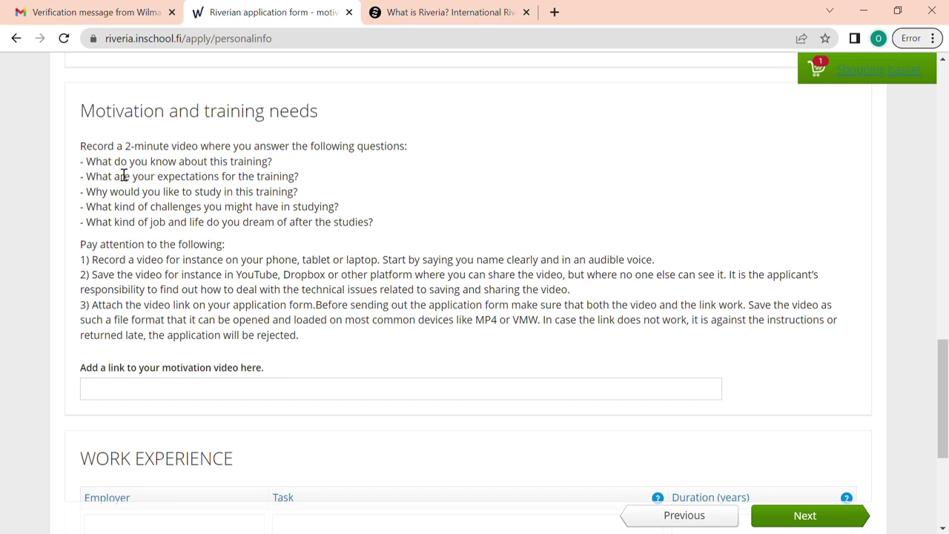
{"action": "left_click_drag", "start_coordinate": [92, 168], "coordinate": [385, 229]}
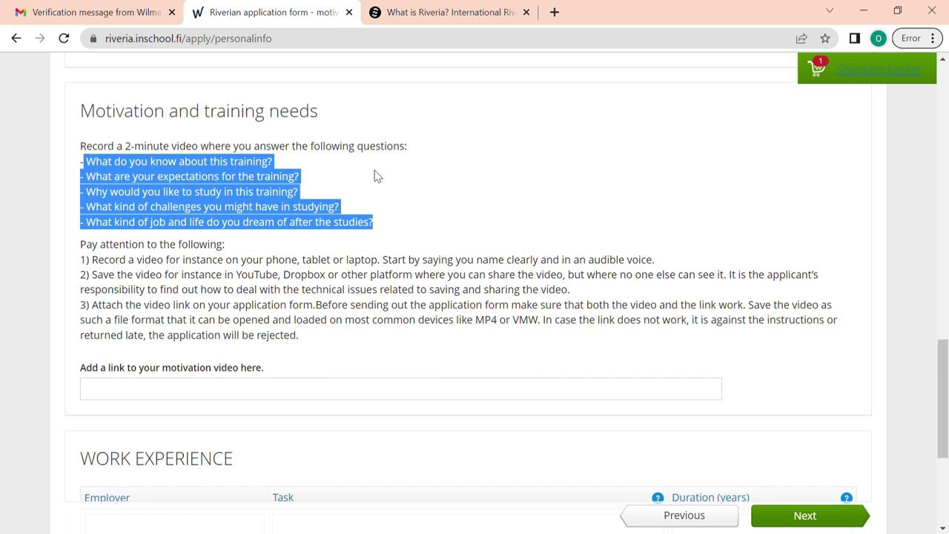
{"action": "left_click", "coordinate": [419, 214]}
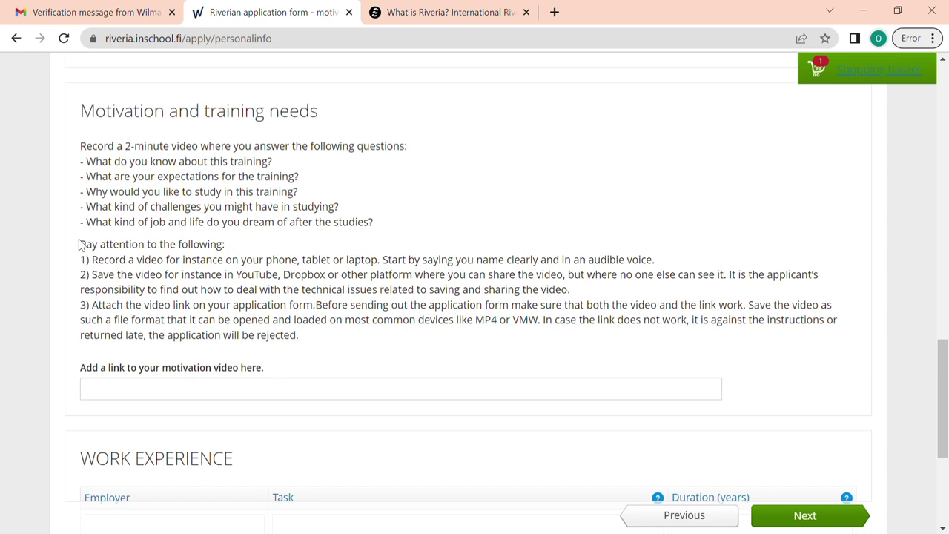
{"action": "left_click_drag", "start_coordinate": [81, 245], "coordinate": [312, 340]}
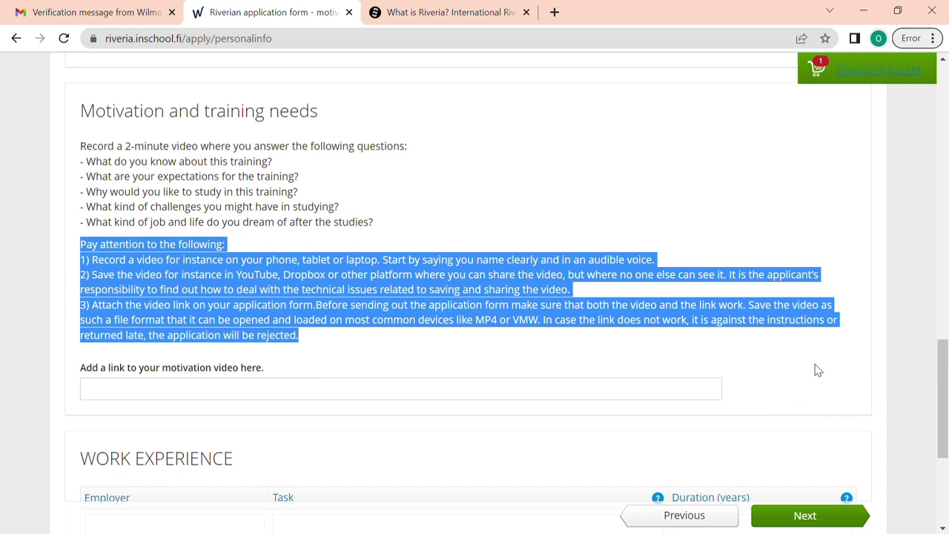
{"action": "left_click", "coordinate": [810, 387]}
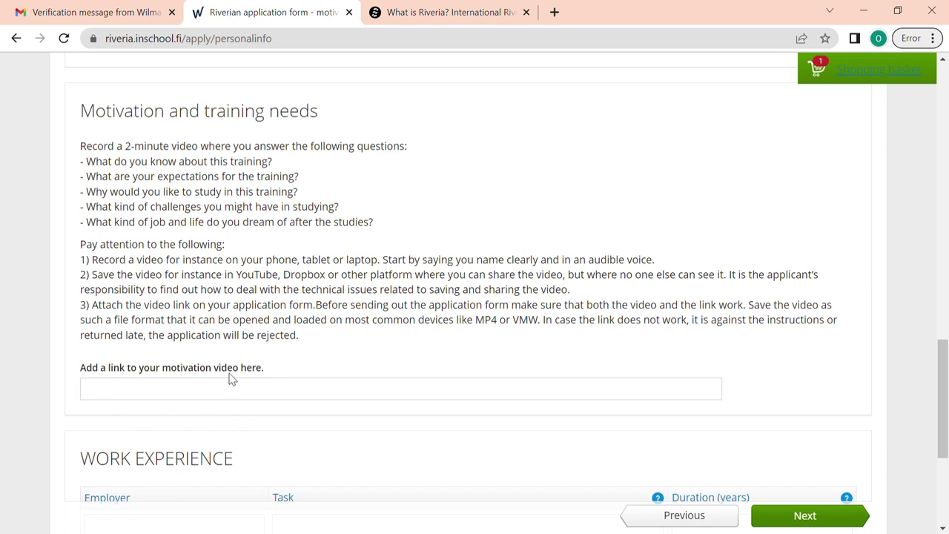
Review the whole application form, from the personal data fields through to the work experience section.
{"action": "scroll", "coordinate": [335, 356], "scroll_direction": "down", "scroll_amount": 4}
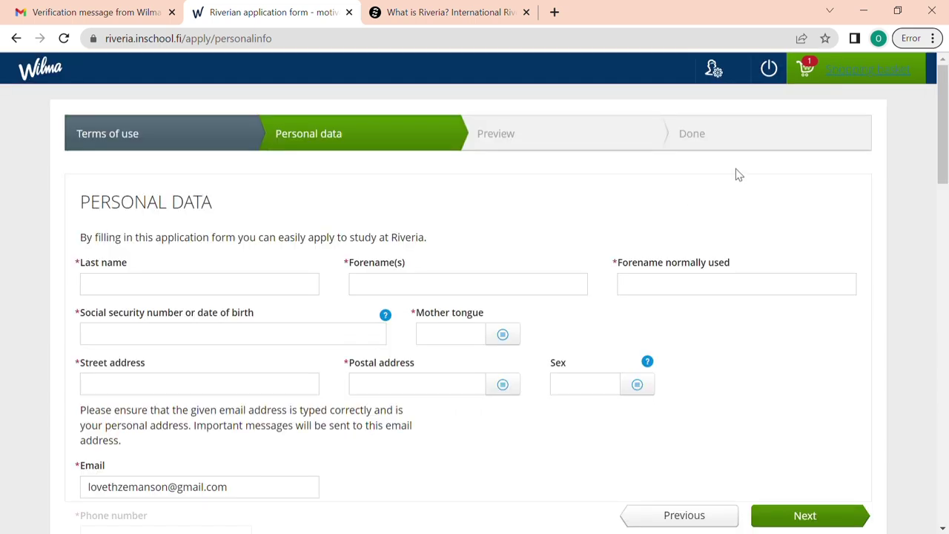
{"action": "scroll", "coordinate": [695, 237], "scroll_direction": "down", "scroll_amount": 2}
{"action": "scroll", "coordinate": [678, 241], "scroll_direction": "down", "scroll_amount": 12}
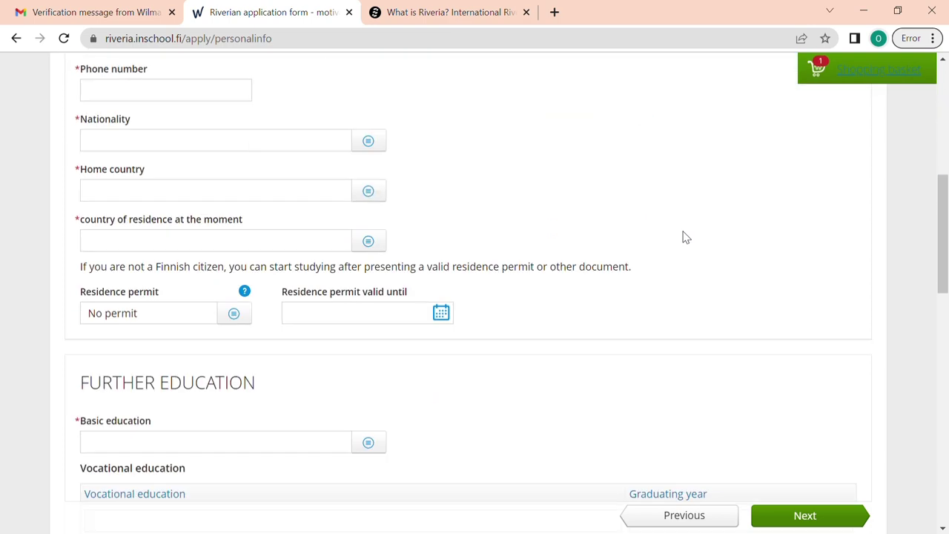
{"action": "scroll", "coordinate": [690, 251], "scroll_direction": "down", "scroll_amount": 5}
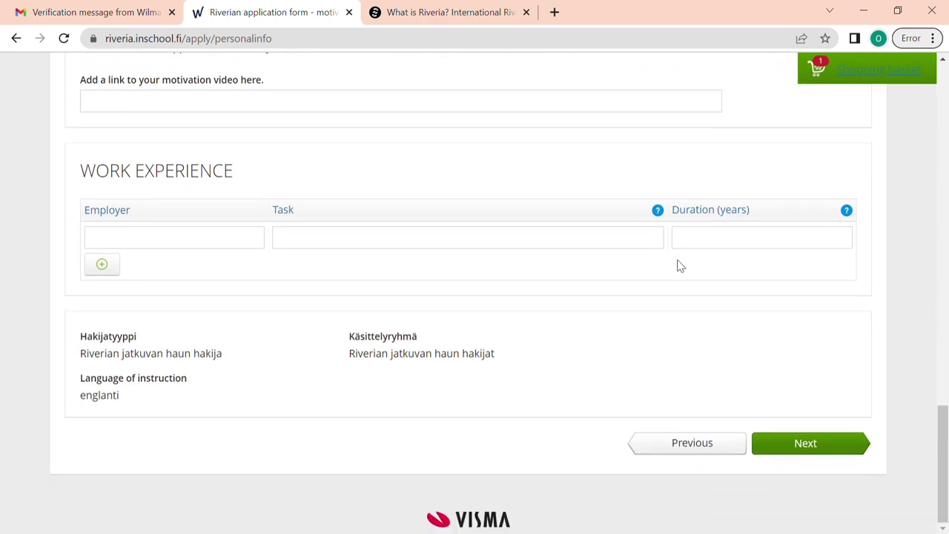
{"action": "scroll", "coordinate": [678, 311], "scroll_direction": "up", "scroll_amount": 17}
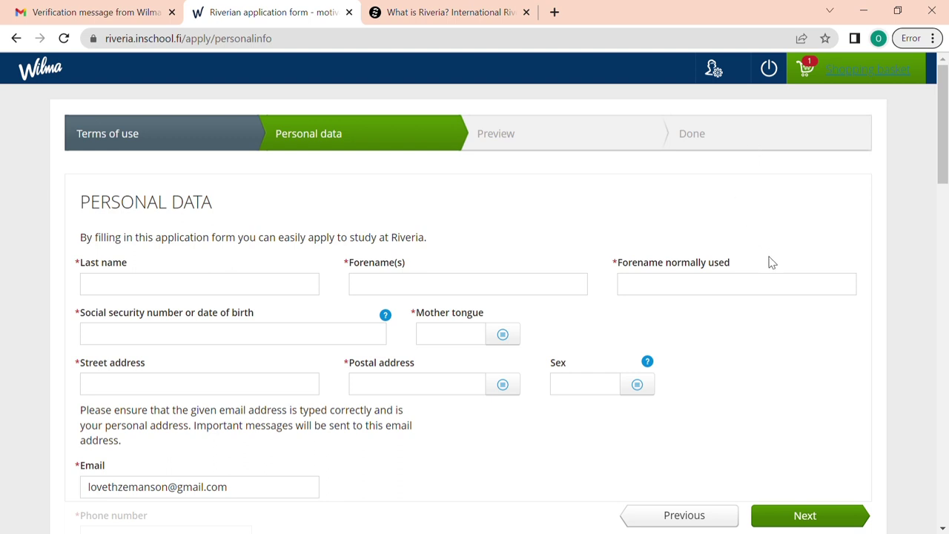
{"action": "scroll", "coordinate": [733, 360], "scroll_direction": "down", "scroll_amount": 10}
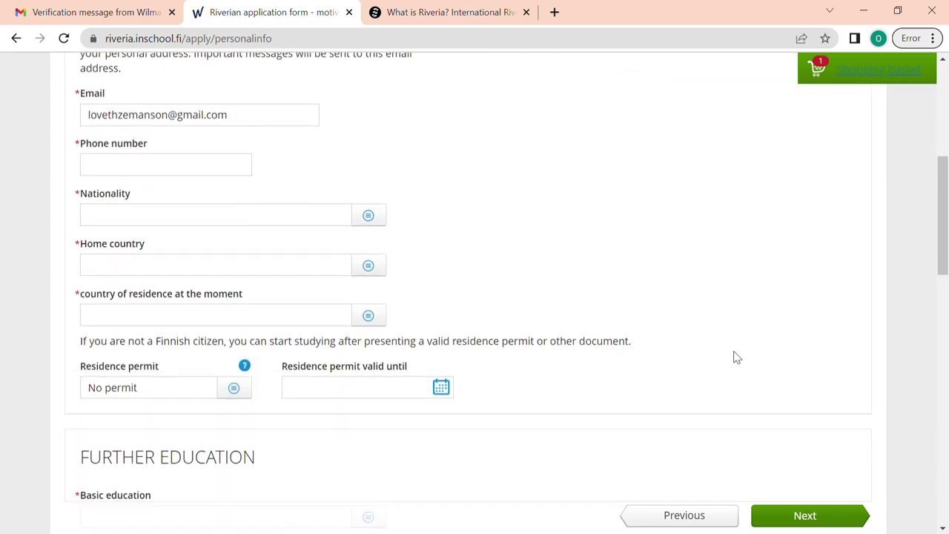
Recheck the application form from the residence permit fields through the motivation video, work experience and language of instruction sections, ending back at Personal data.
{"action": "scroll", "coordinate": [739, 349], "scroll_direction": "down", "scroll_amount": 5}
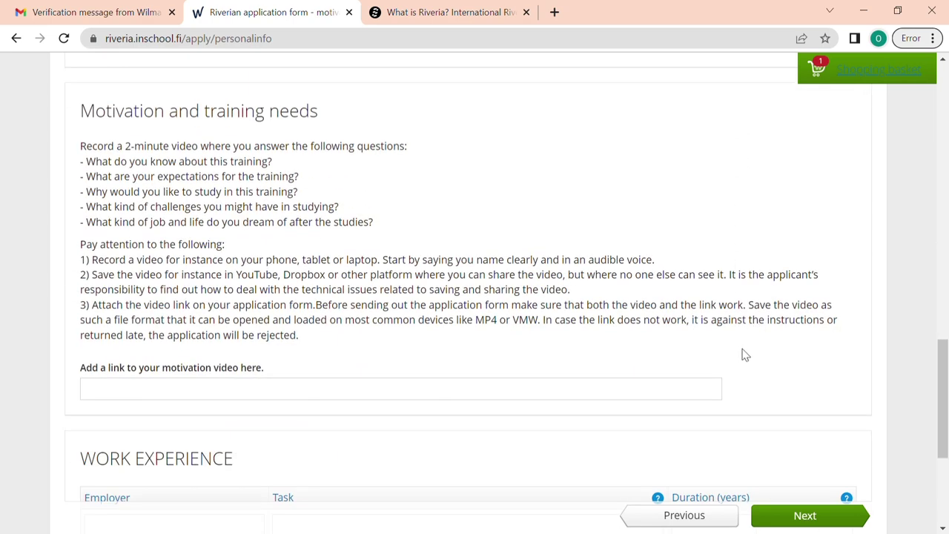
{"action": "scroll", "coordinate": [742, 356], "scroll_direction": "down", "scroll_amount": 2}
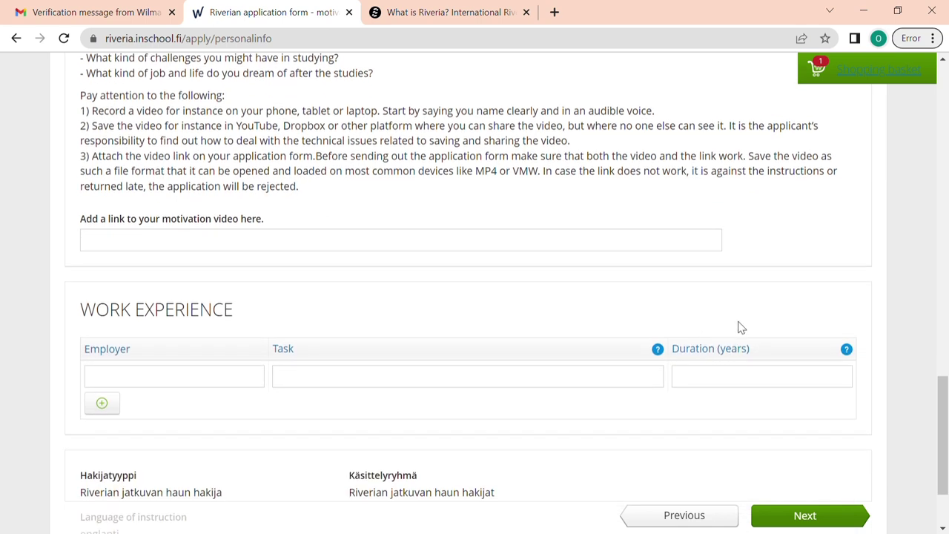
{"action": "scroll", "coordinate": [634, 288], "scroll_direction": "down", "scroll_amount": 2}
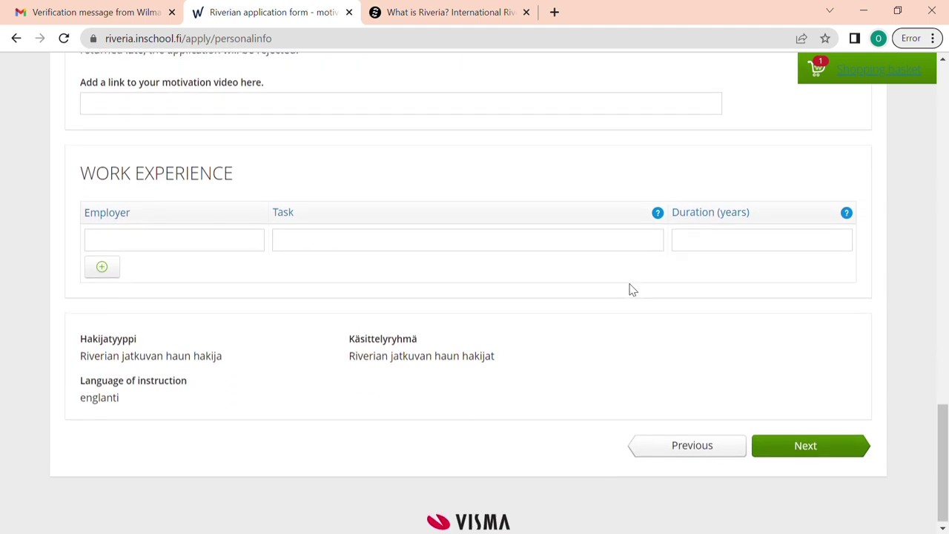
{"action": "scroll", "coordinate": [650, 349], "scroll_direction": "up", "scroll_amount": 2}
{"action": "scroll", "coordinate": [655, 328], "scroll_direction": "up", "scroll_amount": 2}
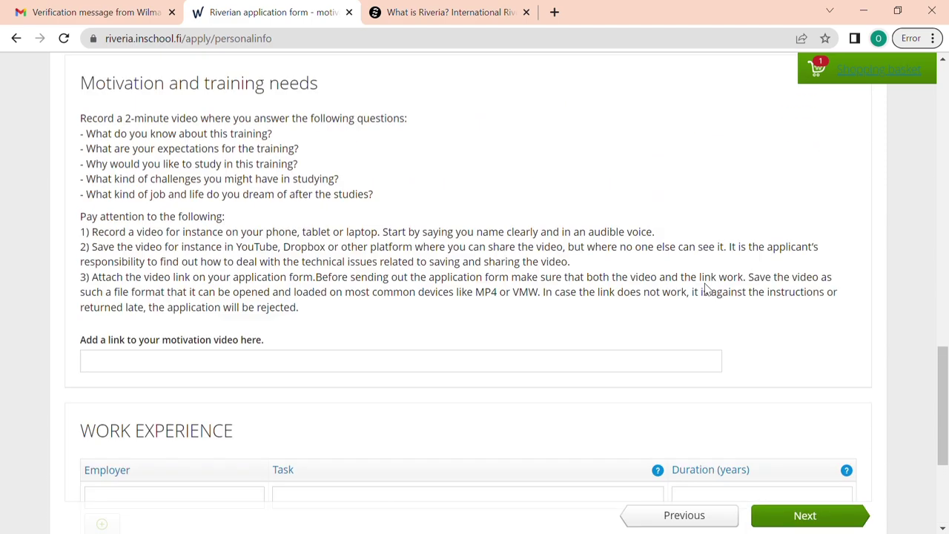
{"action": "scroll", "coordinate": [706, 287], "scroll_direction": "up", "scroll_amount": 15}
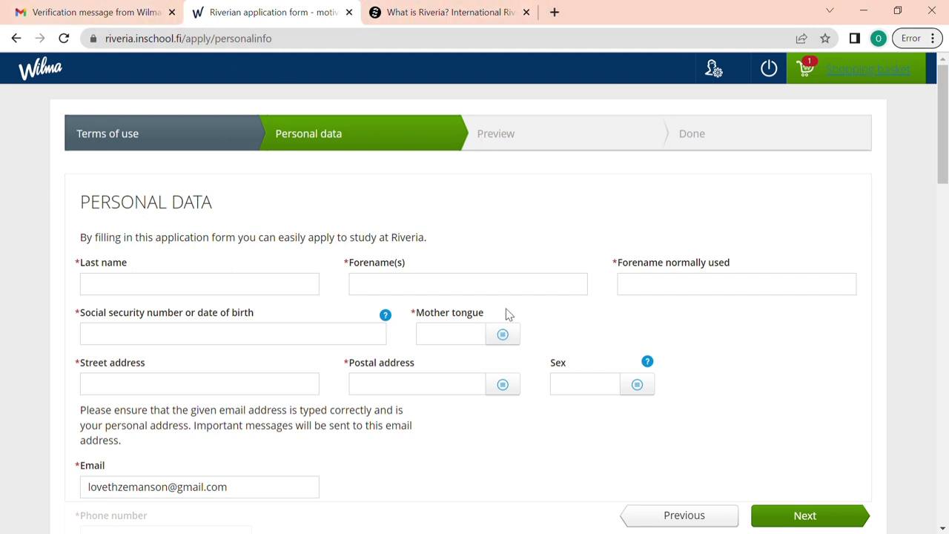
Switch to Riveria's International website in English and look over its introduction, school links and key figures down to the footer.
{"action": "left_click", "coordinate": [434, 10]}
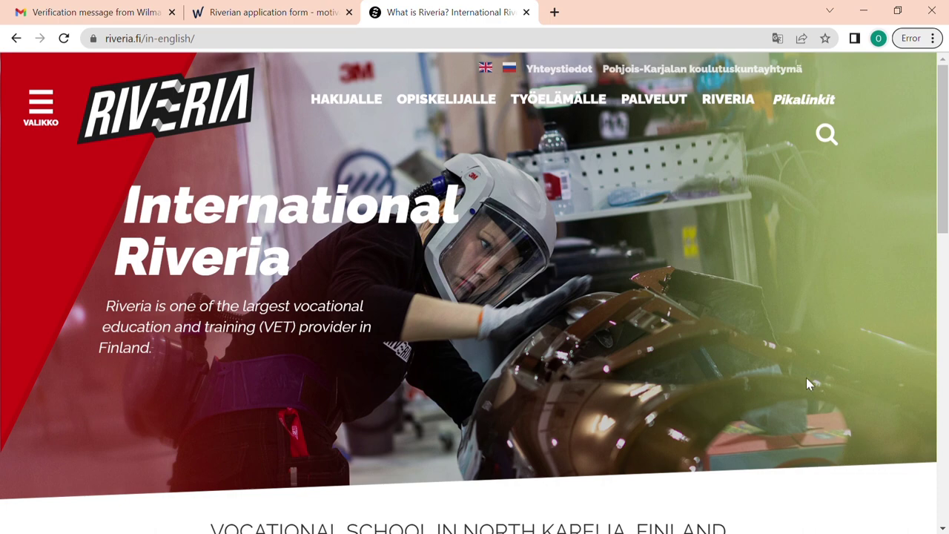
{"action": "left_click", "coordinate": [486, 68]}
{"action": "scroll", "coordinate": [758, 385], "scroll_direction": "down", "scroll_amount": 3}
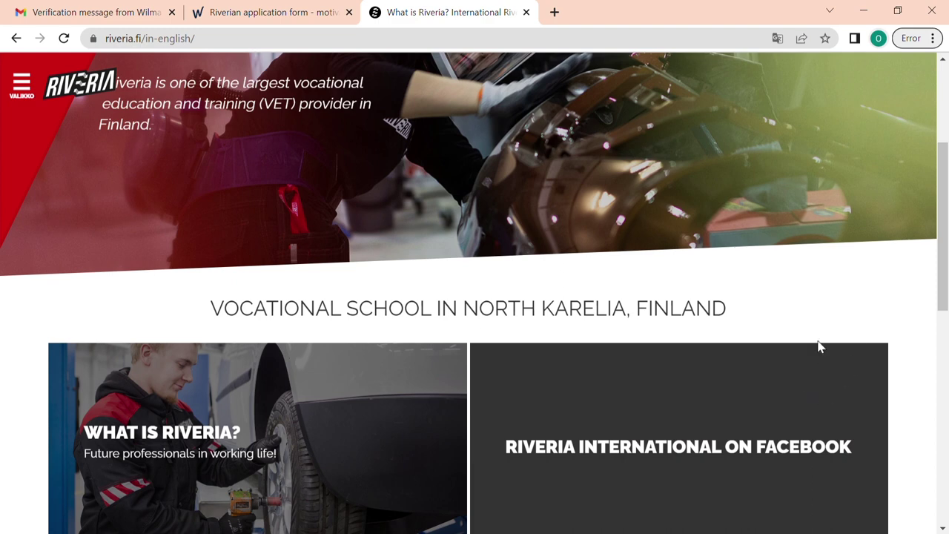
{"action": "scroll", "coordinate": [838, 339], "scroll_direction": "down", "scroll_amount": 4}
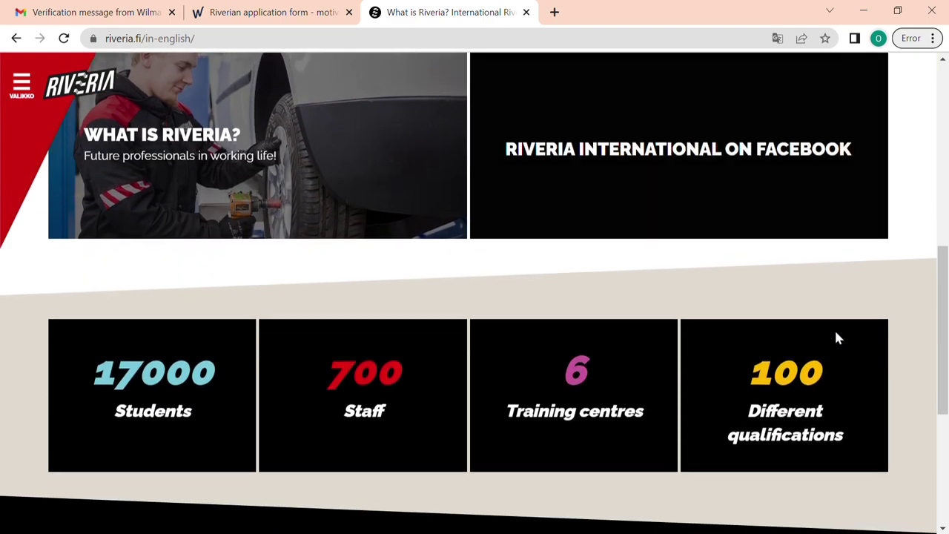
{"action": "scroll", "coordinate": [831, 339], "scroll_direction": "down", "scroll_amount": 5}
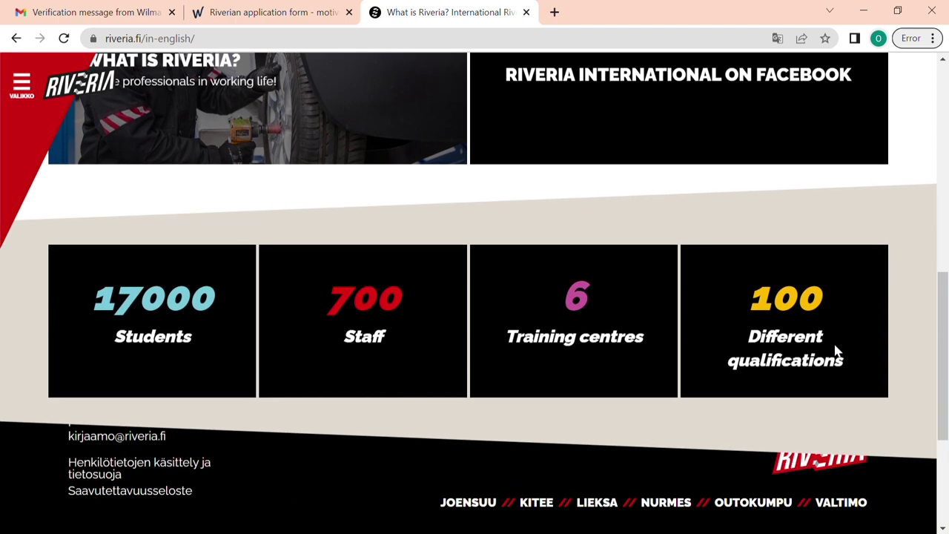
{"action": "scroll", "coordinate": [832, 345], "scroll_direction": "up", "scroll_amount": 15}
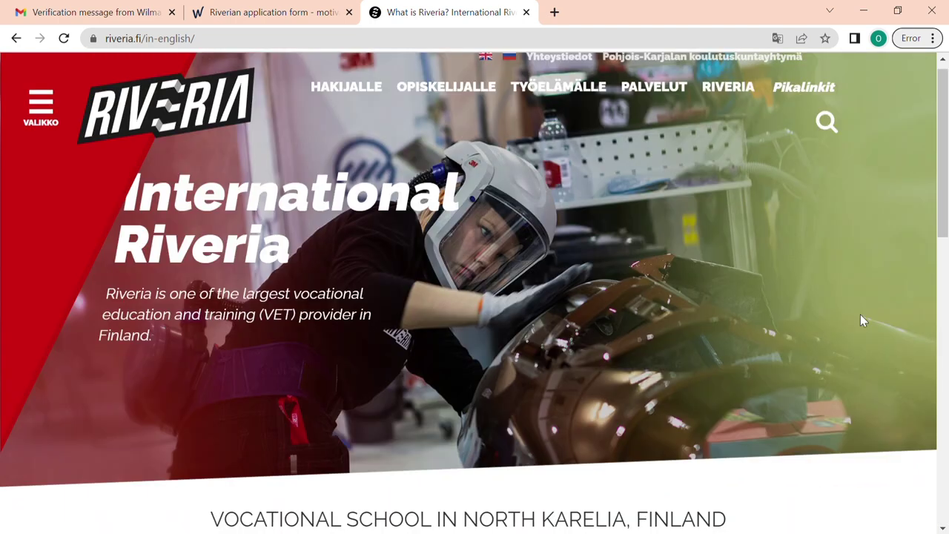
{"action": "scroll", "coordinate": [752, 402], "scroll_direction": "up", "scroll_amount": 1}
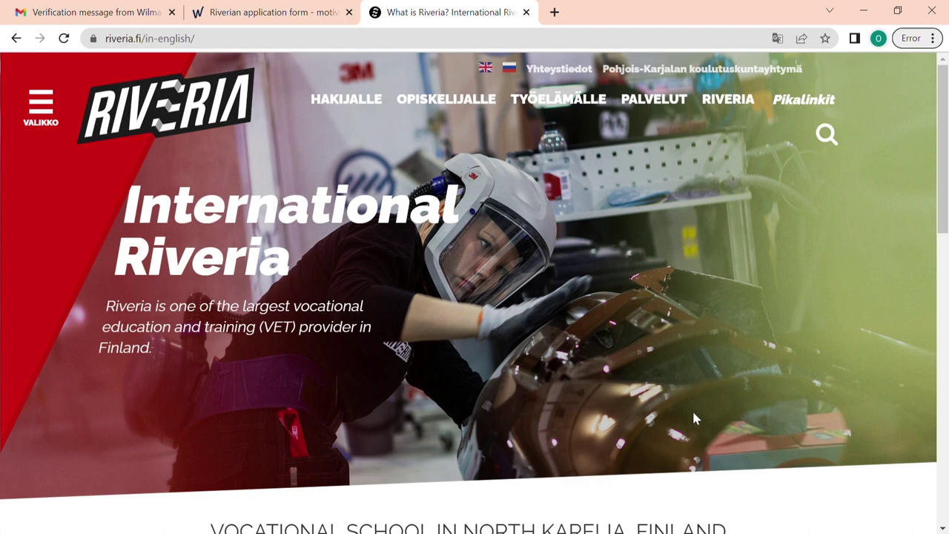
{"action": "scroll", "coordinate": [645, 429], "scroll_direction": "down", "scroll_amount": 3}
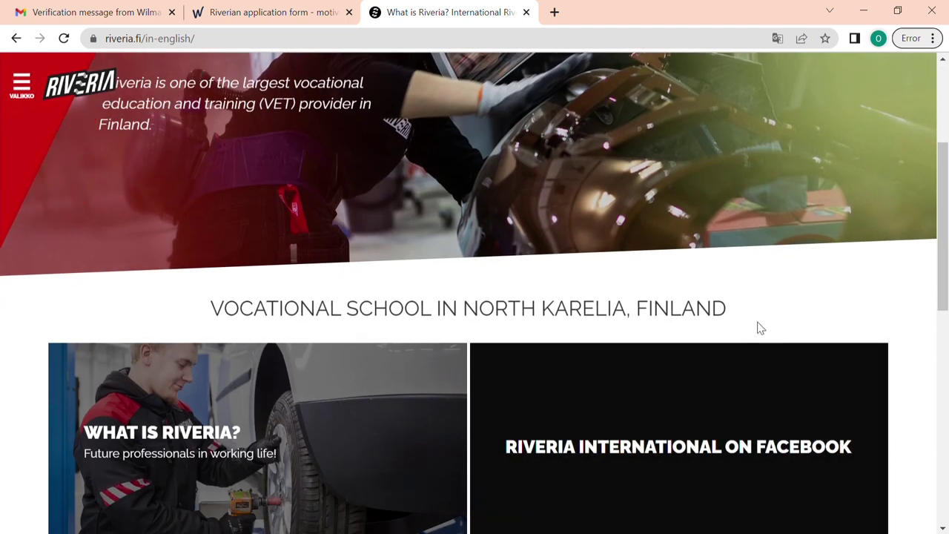
{"action": "scroll", "coordinate": [778, 309], "scroll_direction": "up", "scroll_amount": 3}
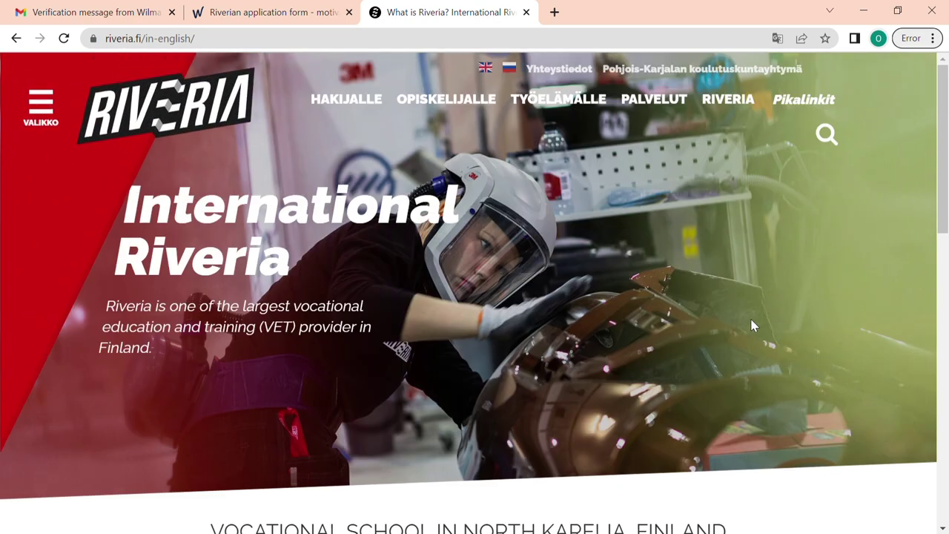